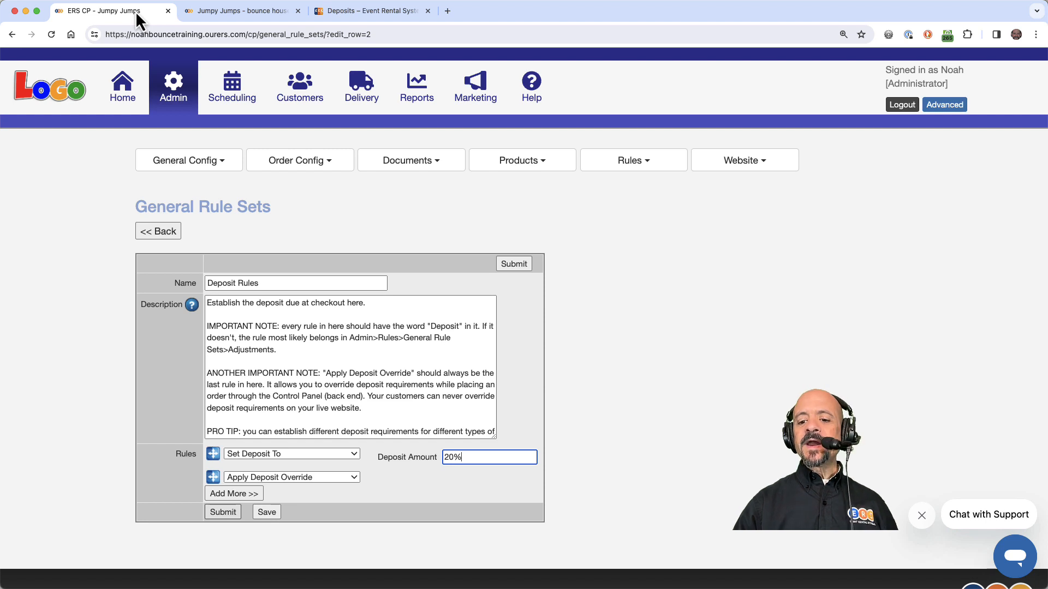
- Switch to the Jumpy Jumps checkout page and review the billing City choices offered to customers
click(238, 12)
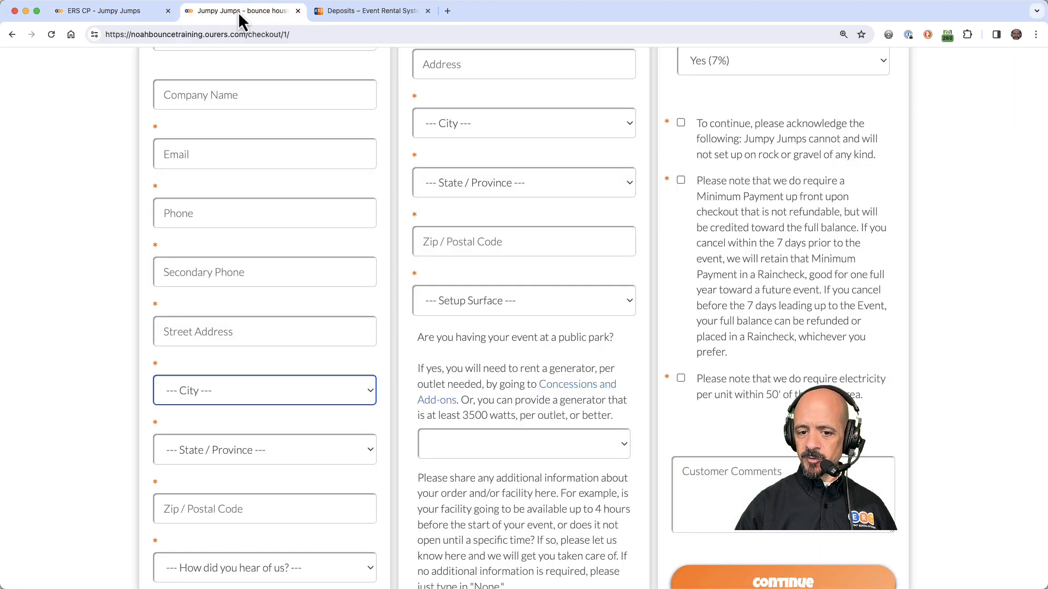
click(264, 392)
scroll(258, 454, down, 10)
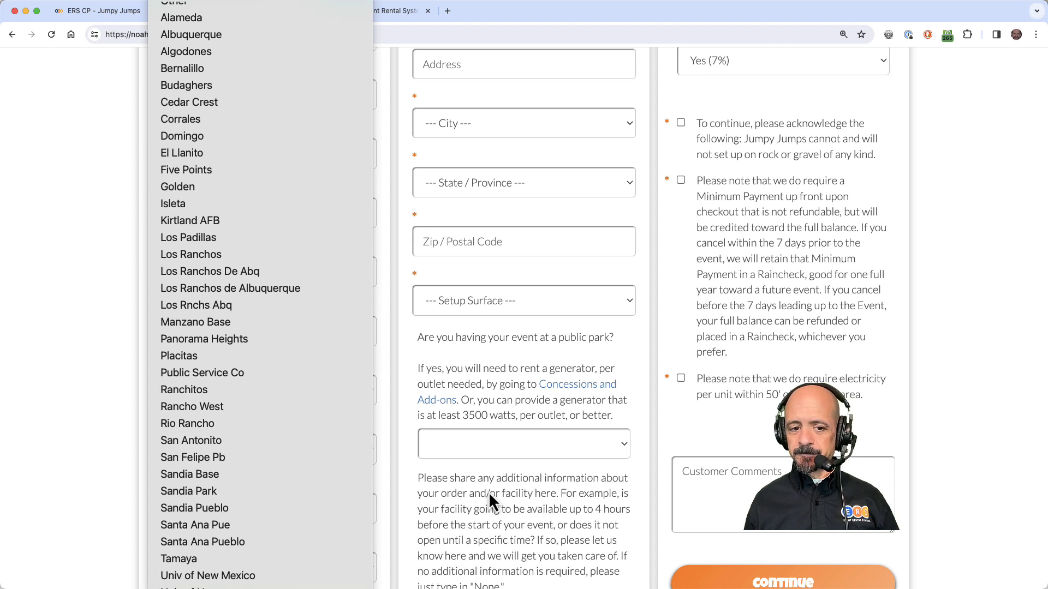
click(489, 492)
scroll(349, 208, up, 3)
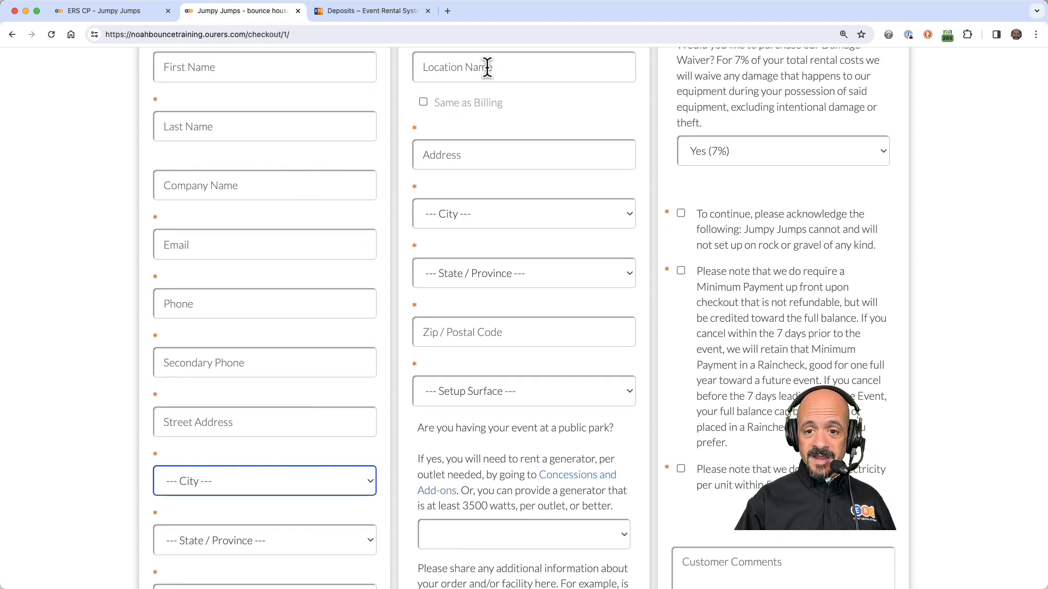
scroll(597, 301, down, 3)
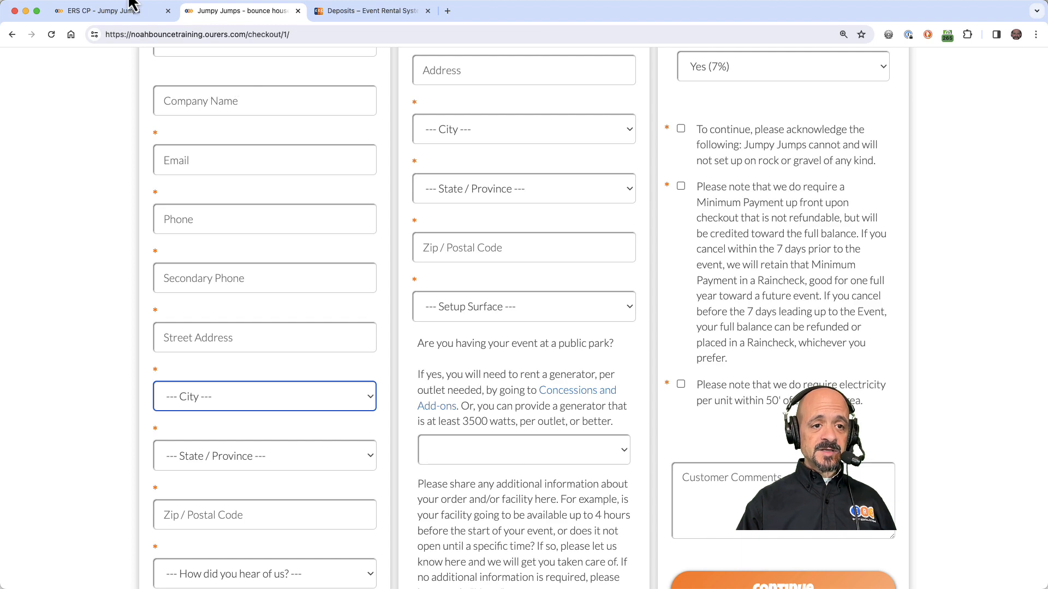
- Return to the ERS control panel and show the Service Areas city list in Spreadsheet Mode
click(110, 12)
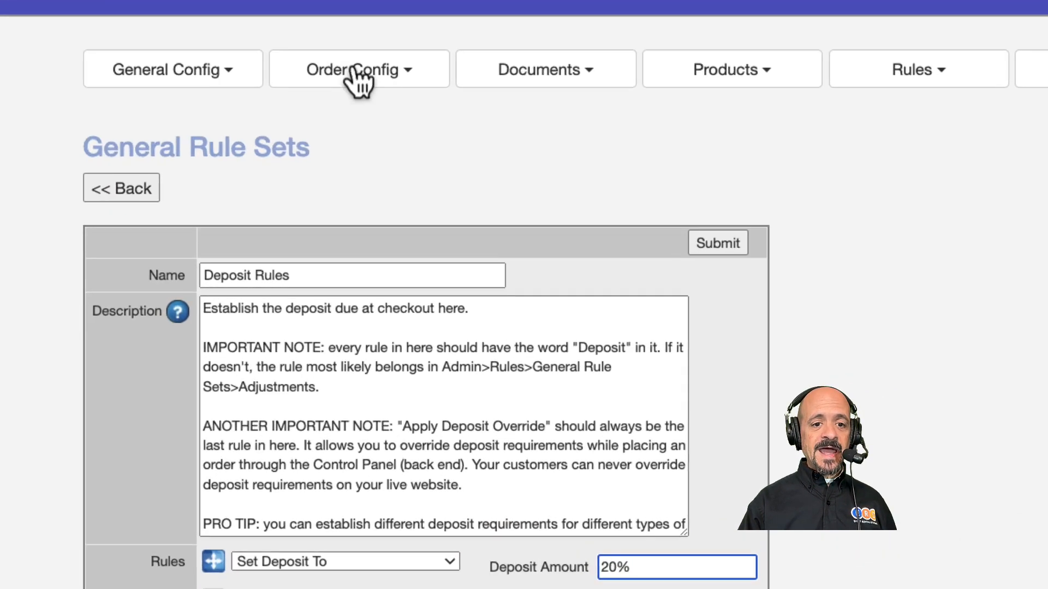
click(382, 38)
click(368, 261)
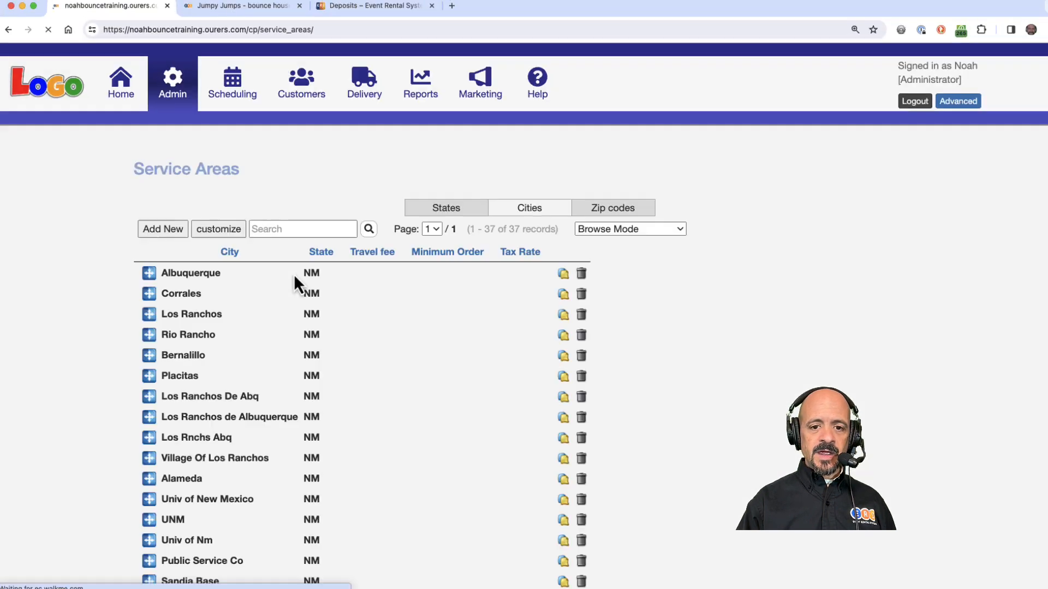
click(613, 271)
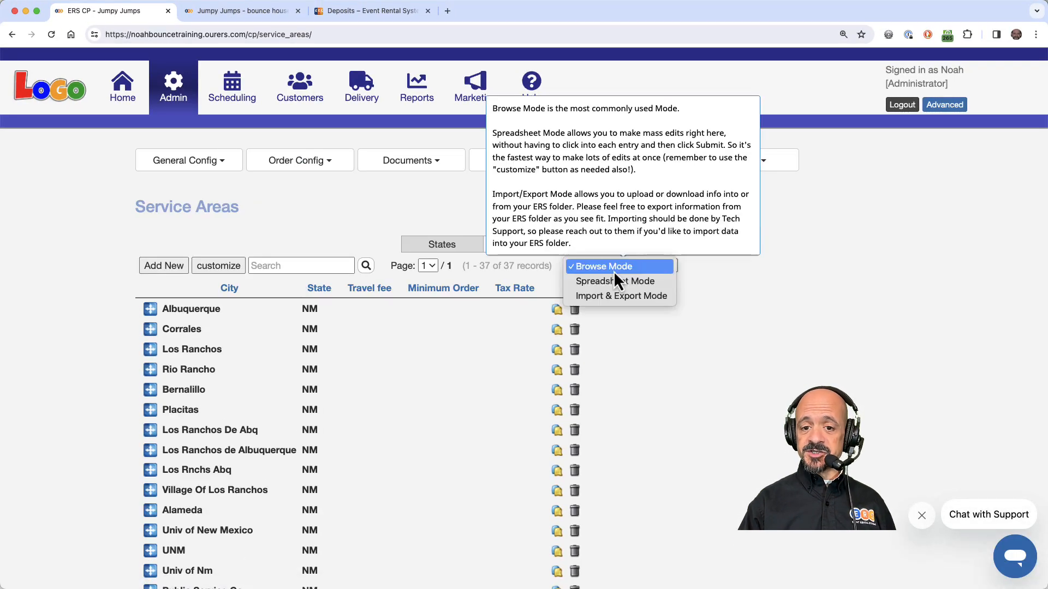
click(614, 281)
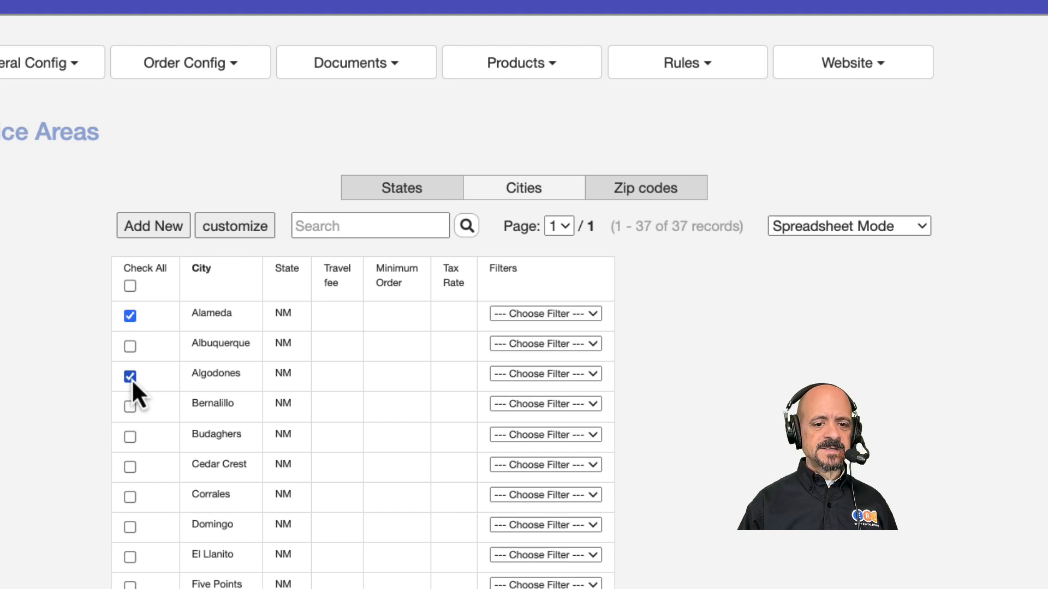
- Delete all service-area cities except Albuquerque, Bernalillo, Corrales, Los Ranchos, Placitas and Rio Rancho
click(130, 436)
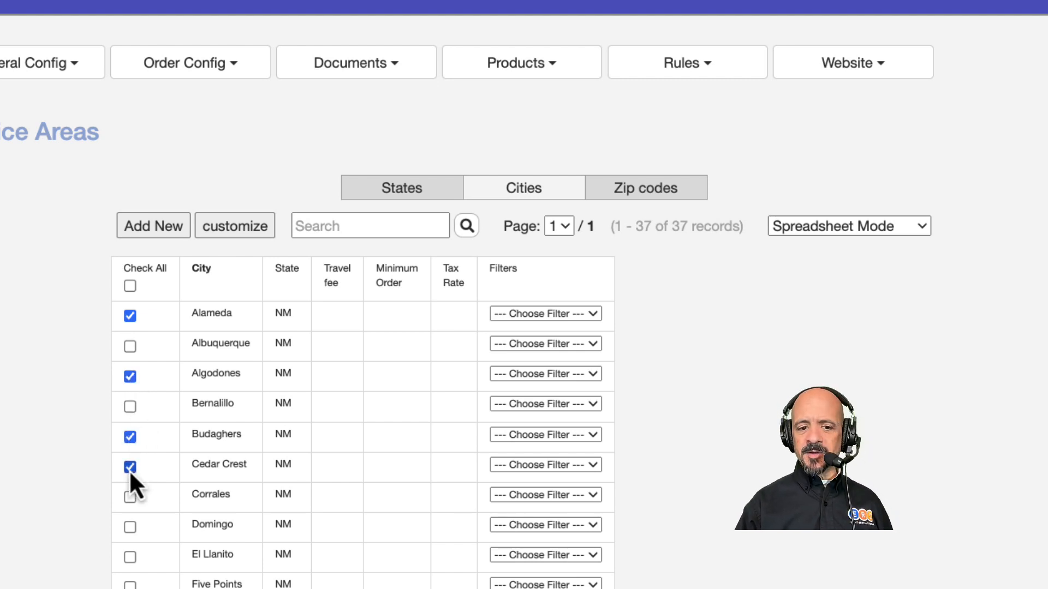
click(131, 558)
click(129, 585)
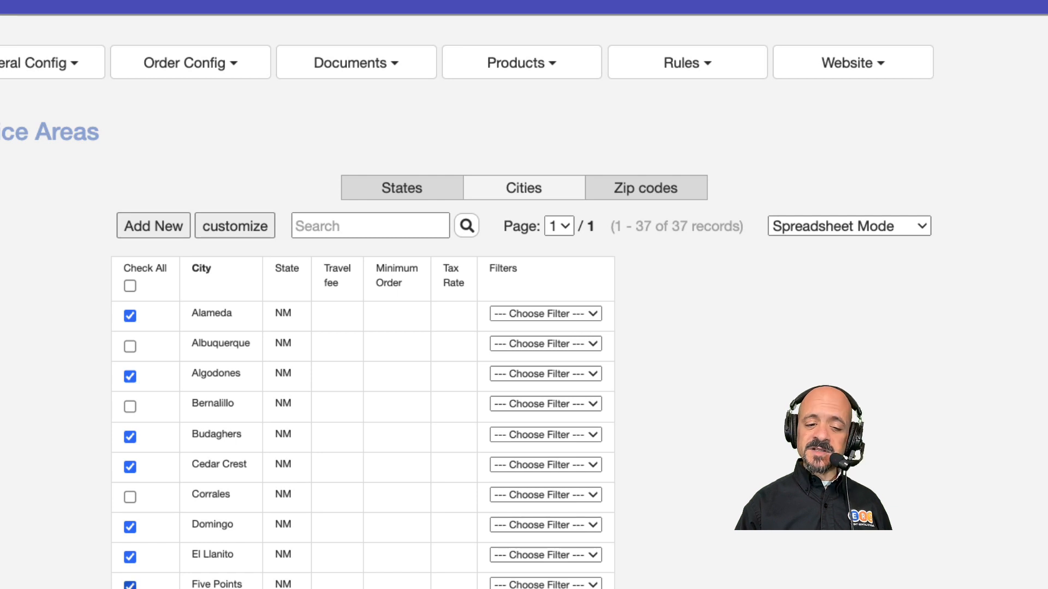
scroll(524, 295, down, 10)
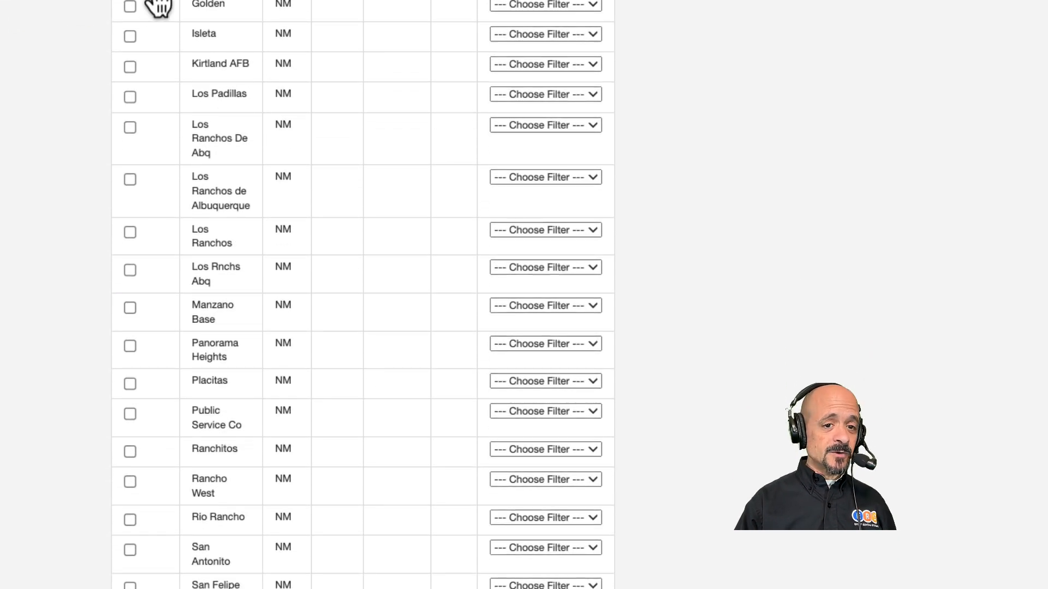
click(130, 7)
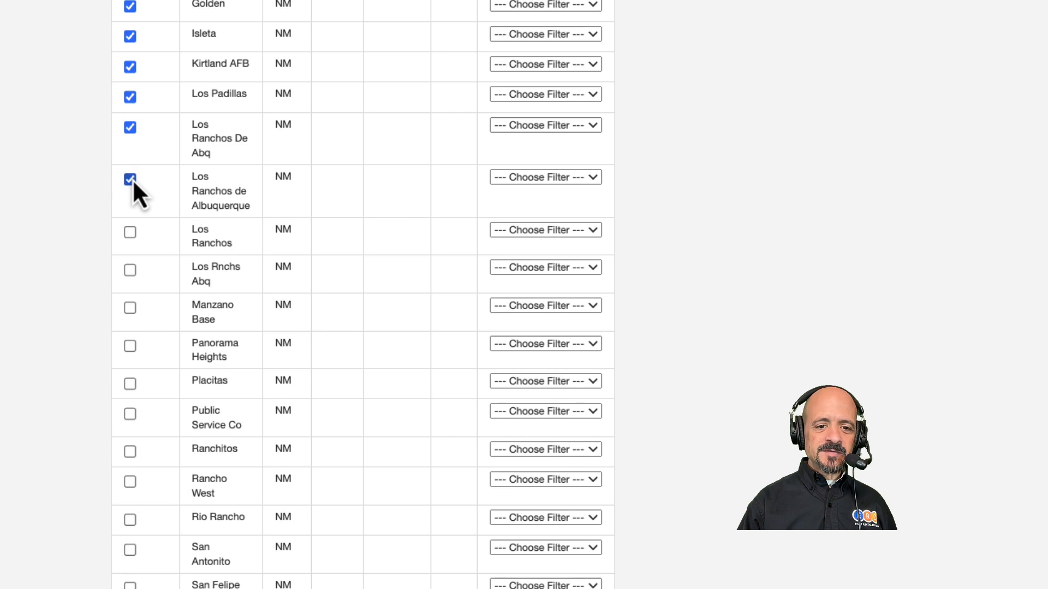
click(134, 271)
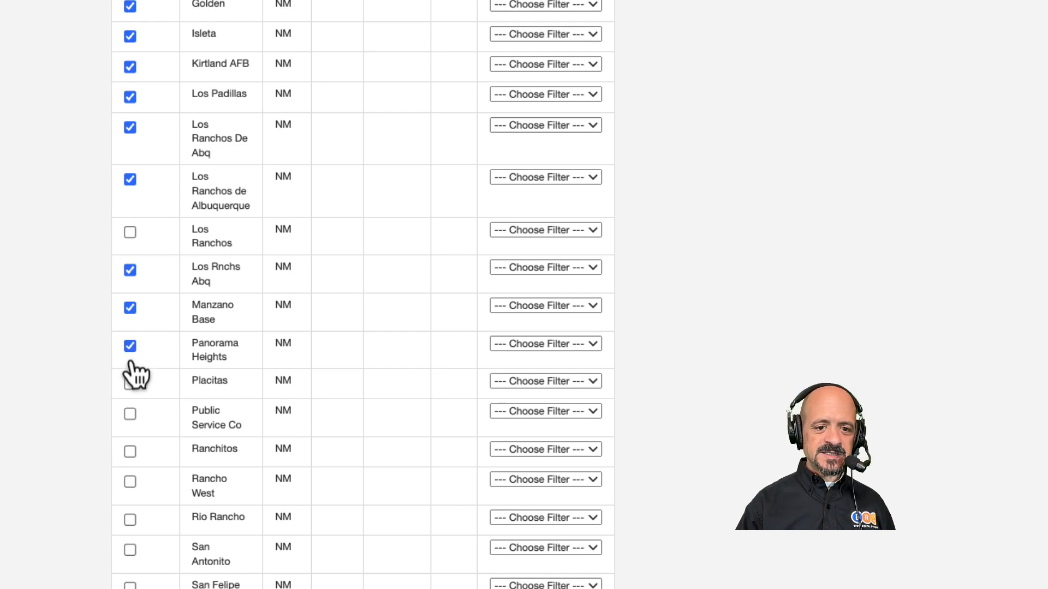
scroll(90, 446, down, 5)
scroll(90, 446, down, 3)
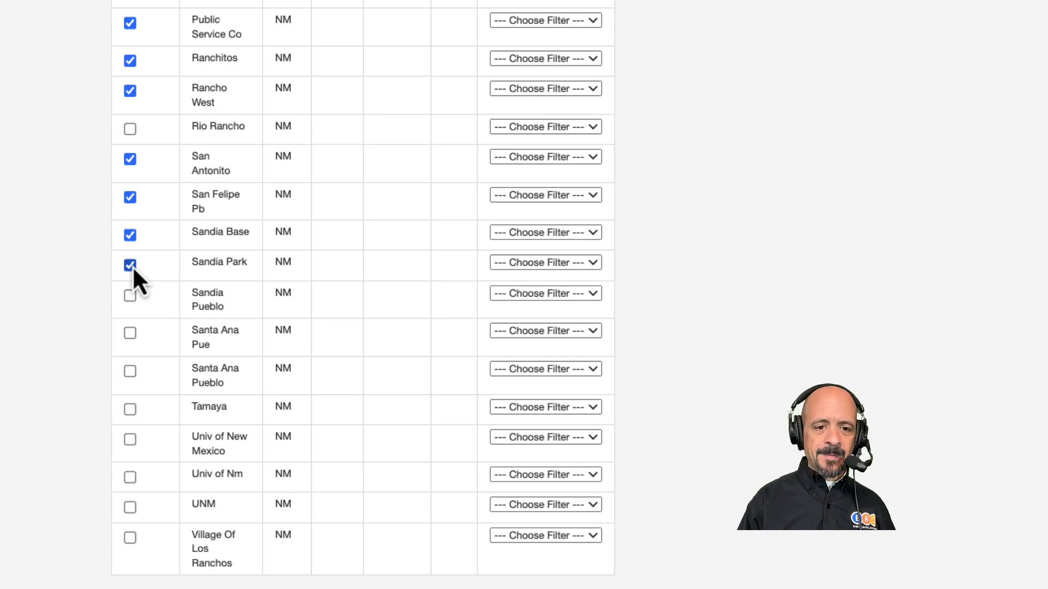
click(132, 295)
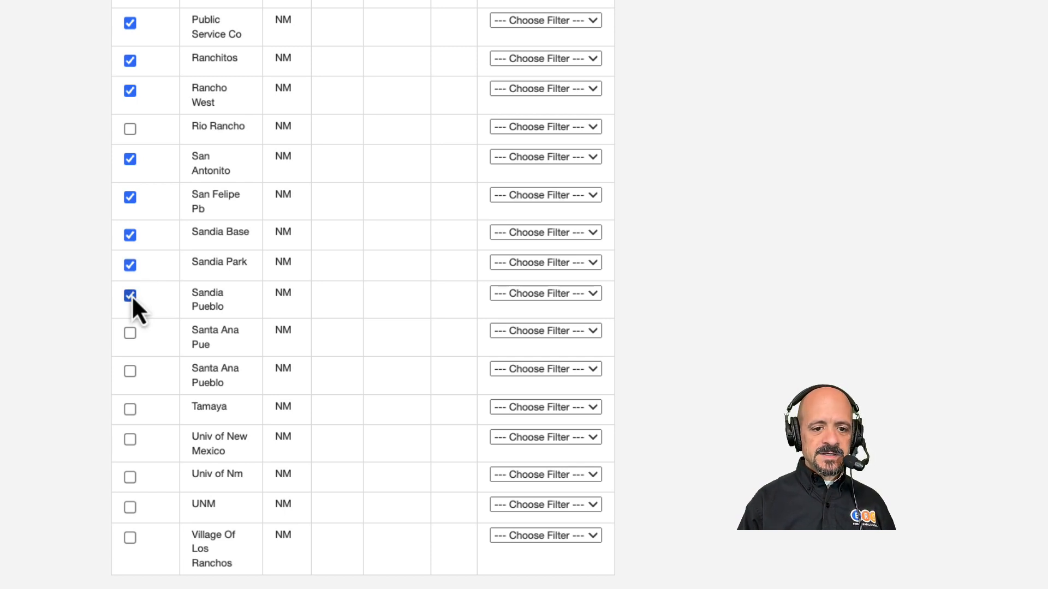
click(130, 333)
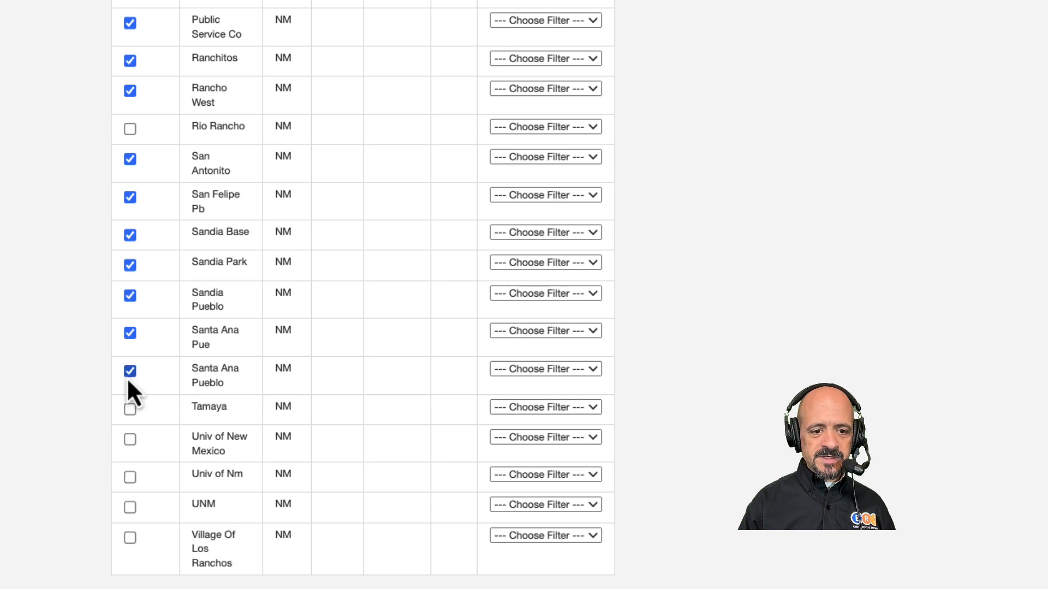
click(130, 408)
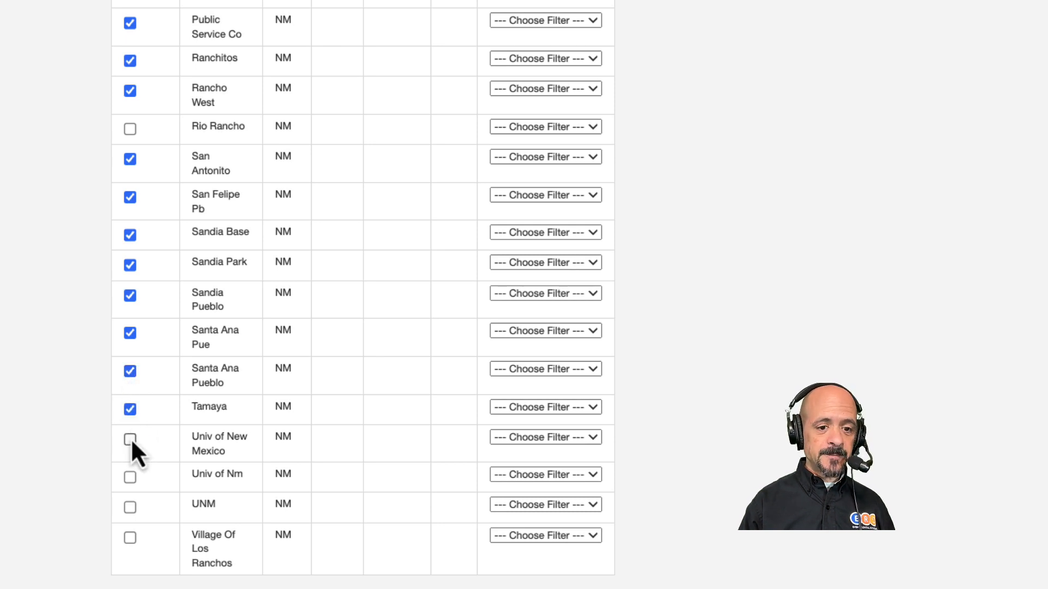
click(130, 480)
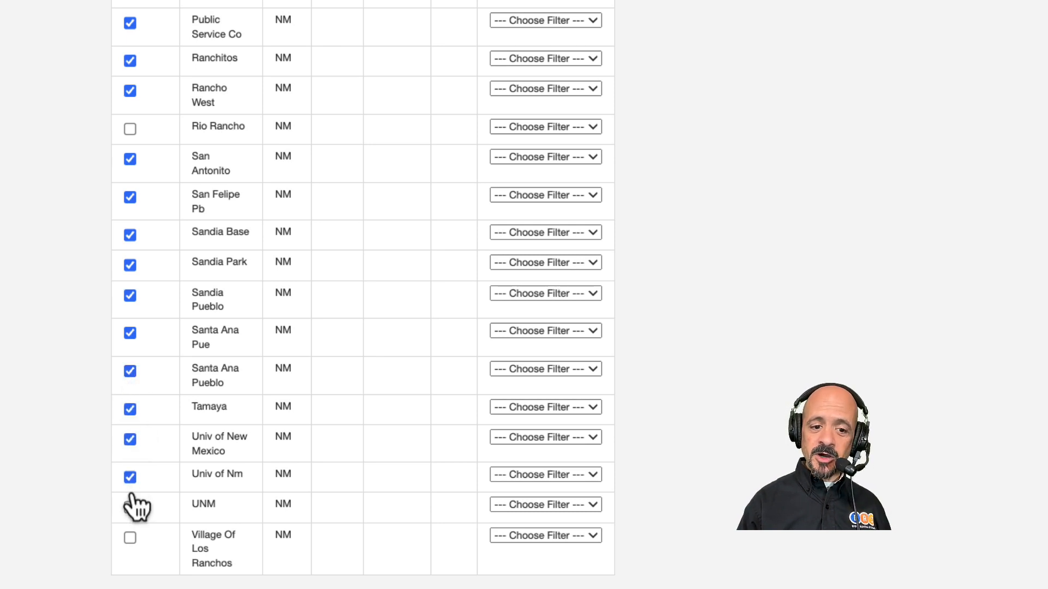
click(131, 541)
scroll(215, 479, up, 8)
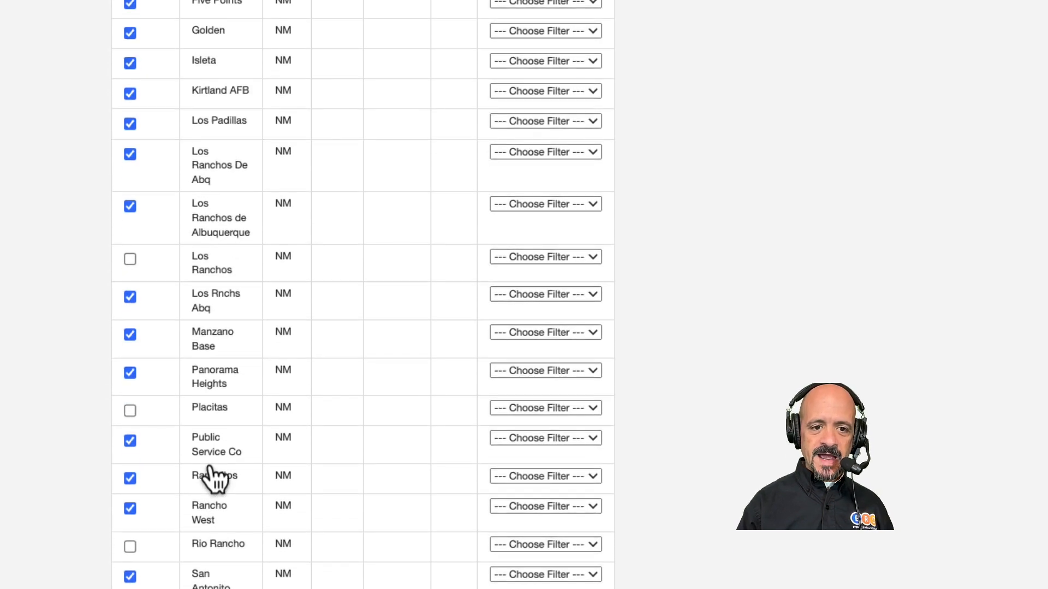
scroll(221, 275, down, 10)
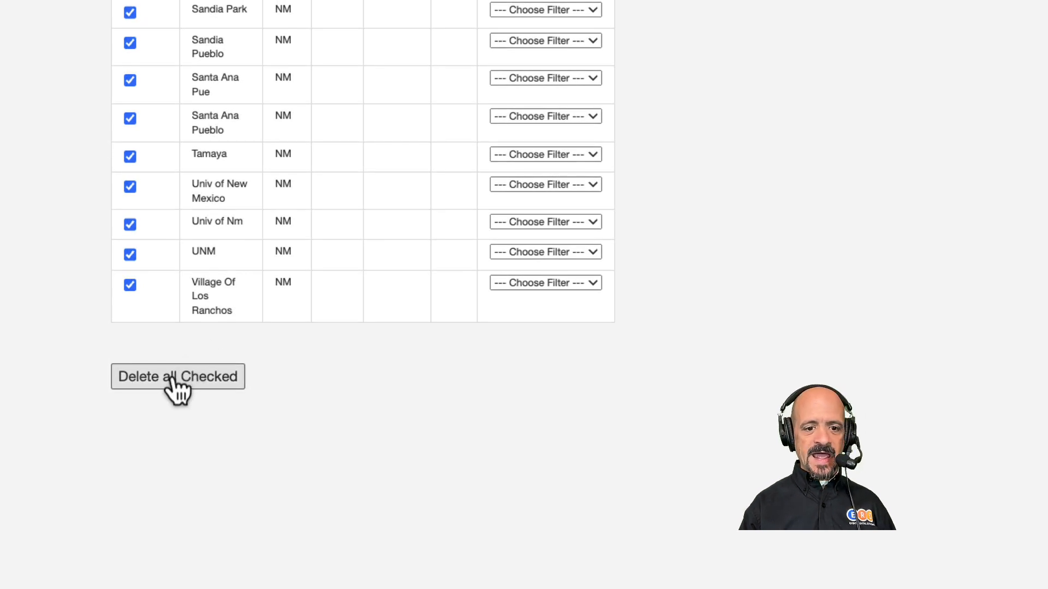
click(171, 378)
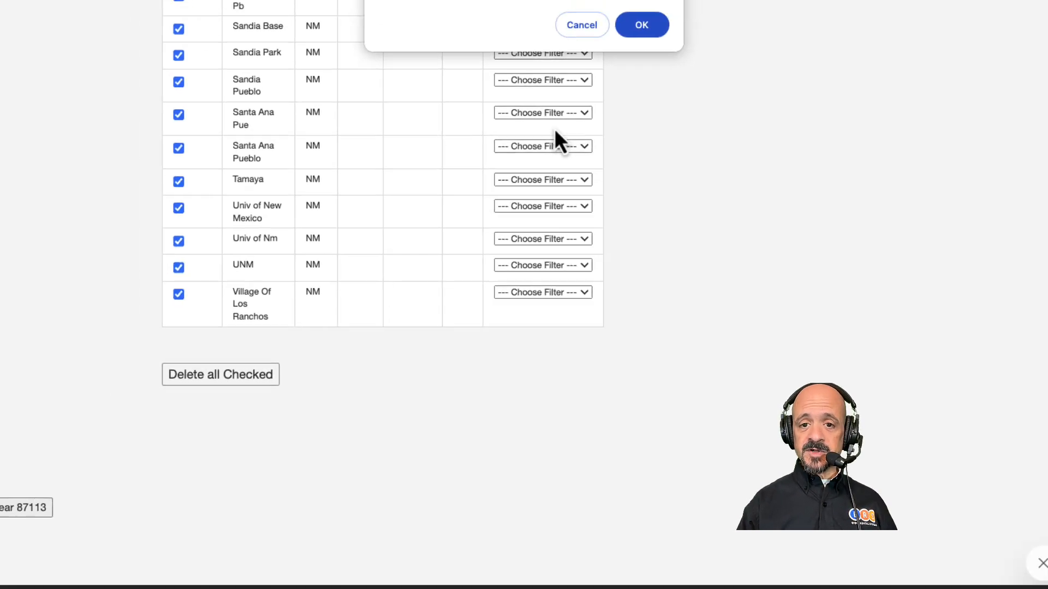
click(618, 104)
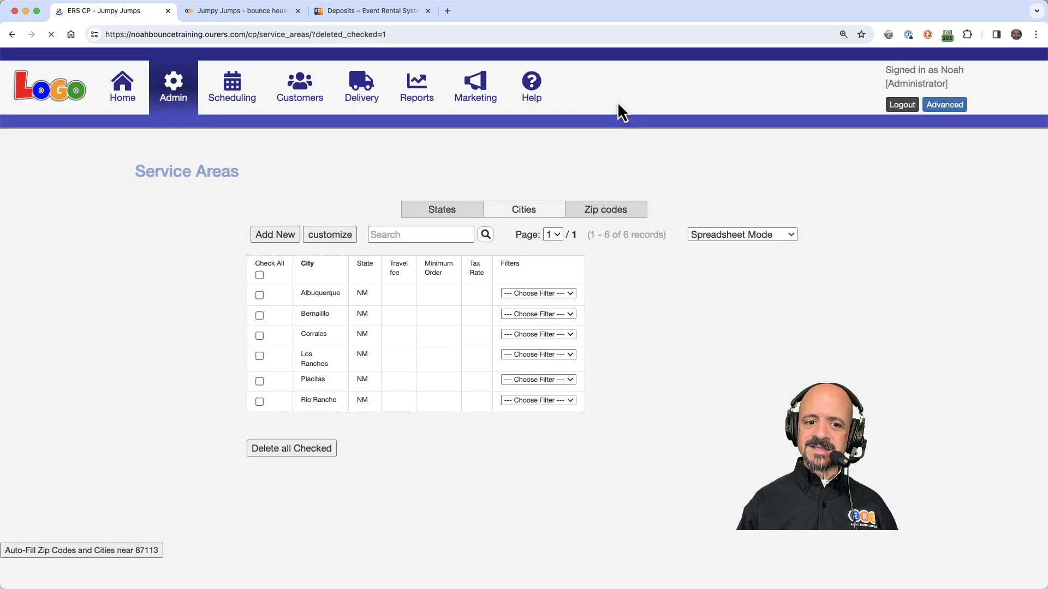
- Reload the Jumpy Jumps checkout page and check the billing City choices against the reduced service-area list
click(256, 12)
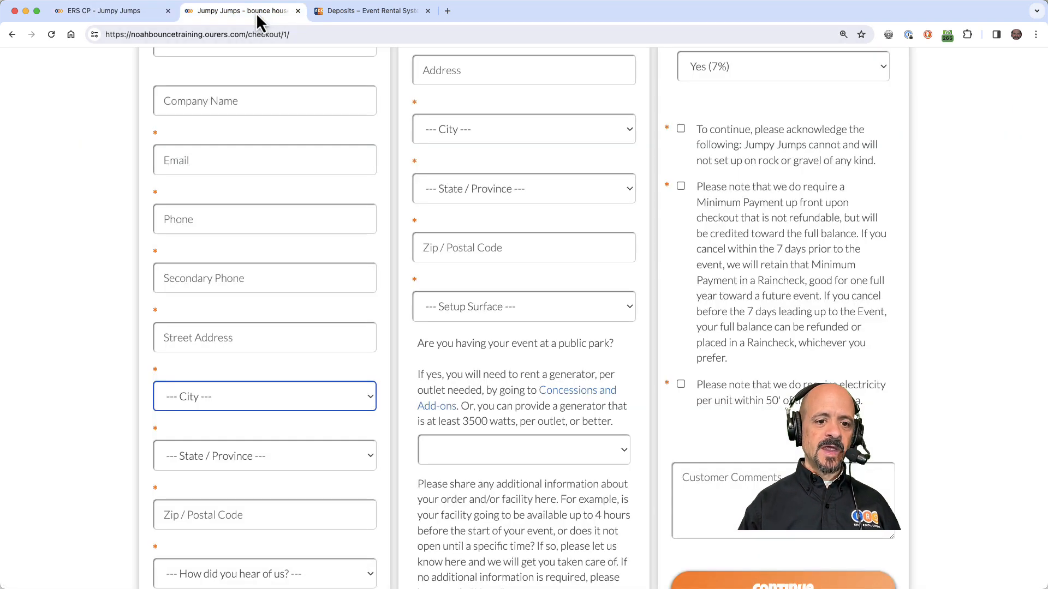
click(53, 34)
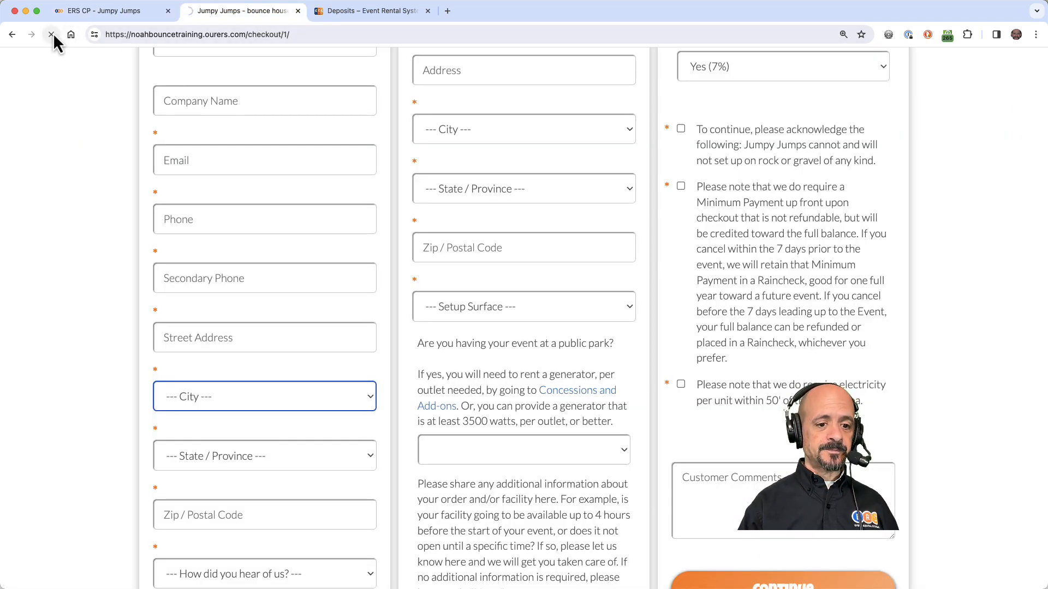
click(242, 398)
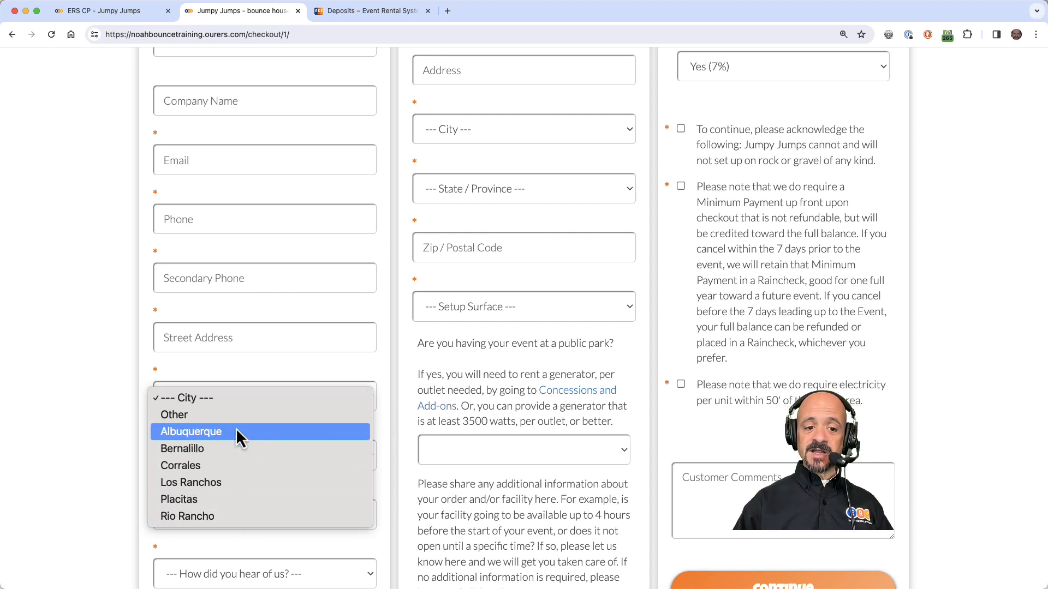
click(260, 371)
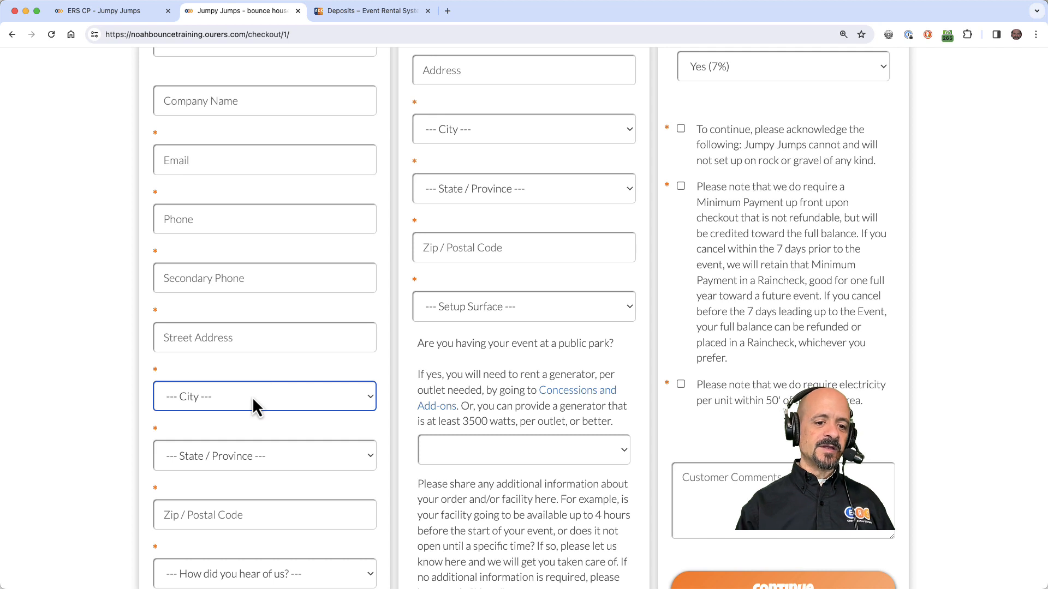
click(252, 398)
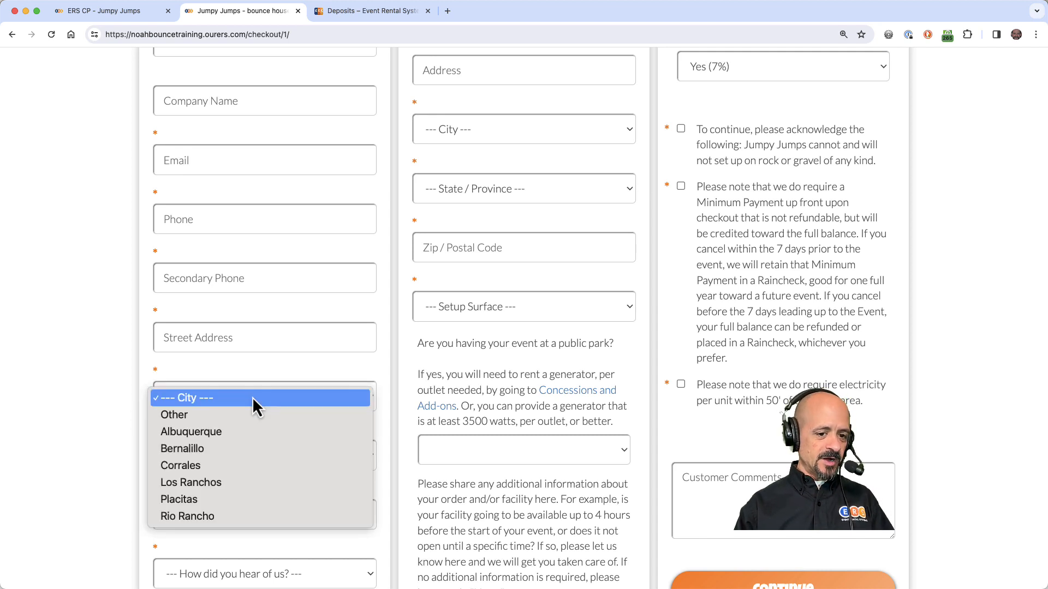
click(279, 366)
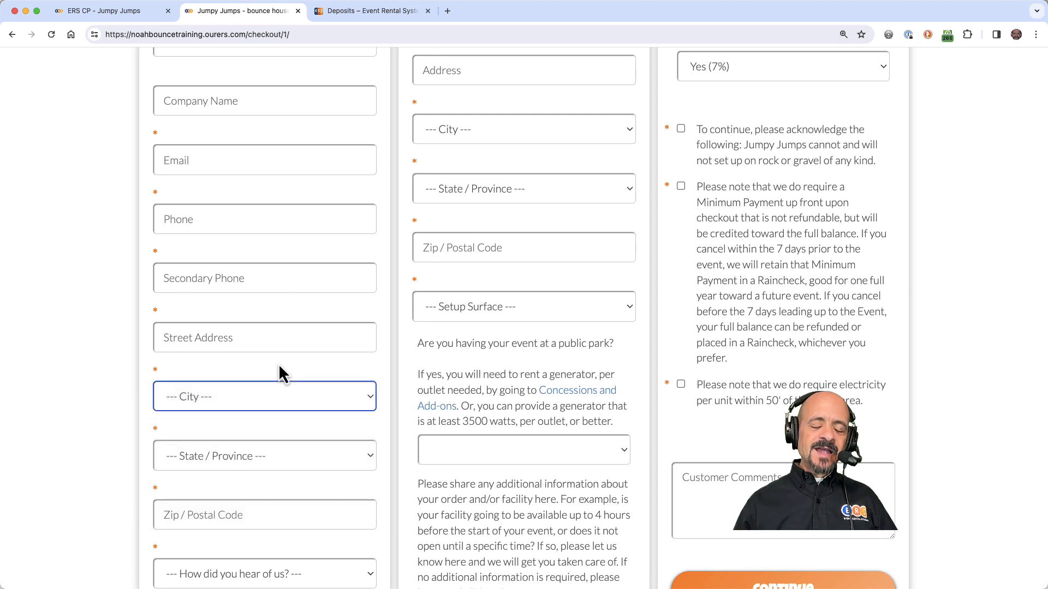